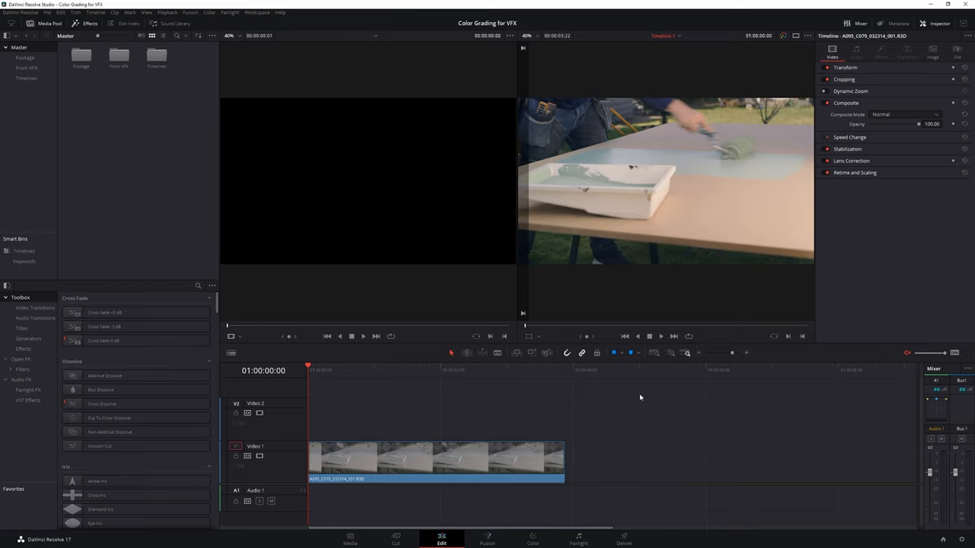
- View the flat timeline-level grade on the Color page, then move to the Deliver page
click(537, 539)
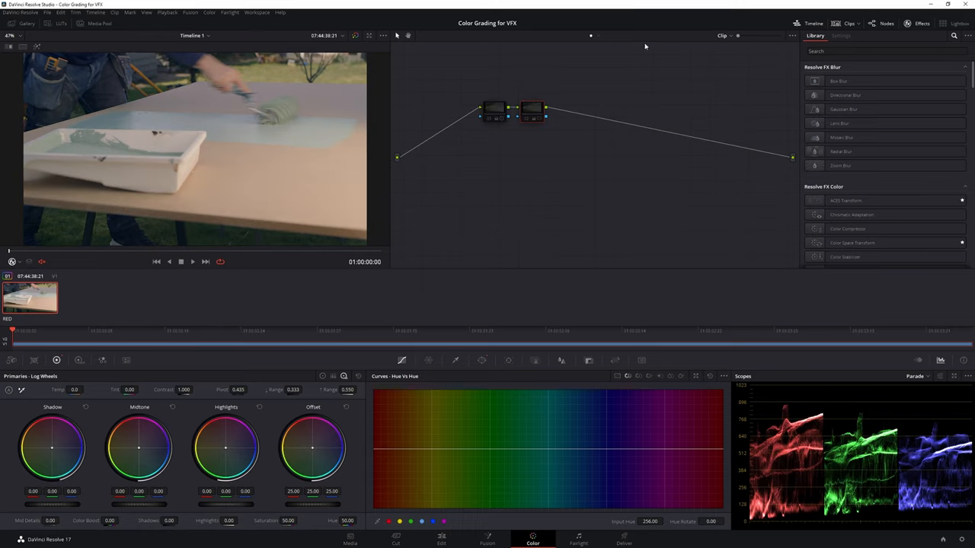
click(598, 38)
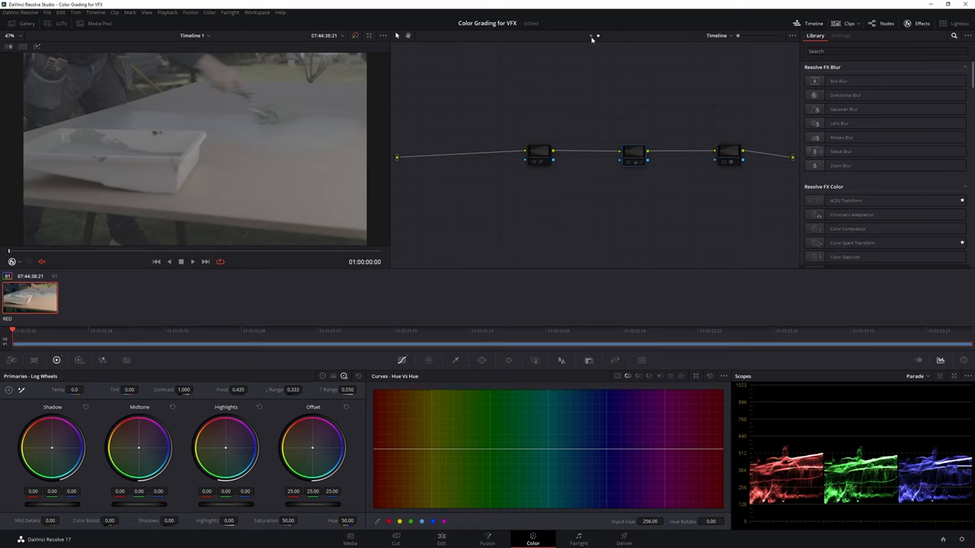
click(625, 539)
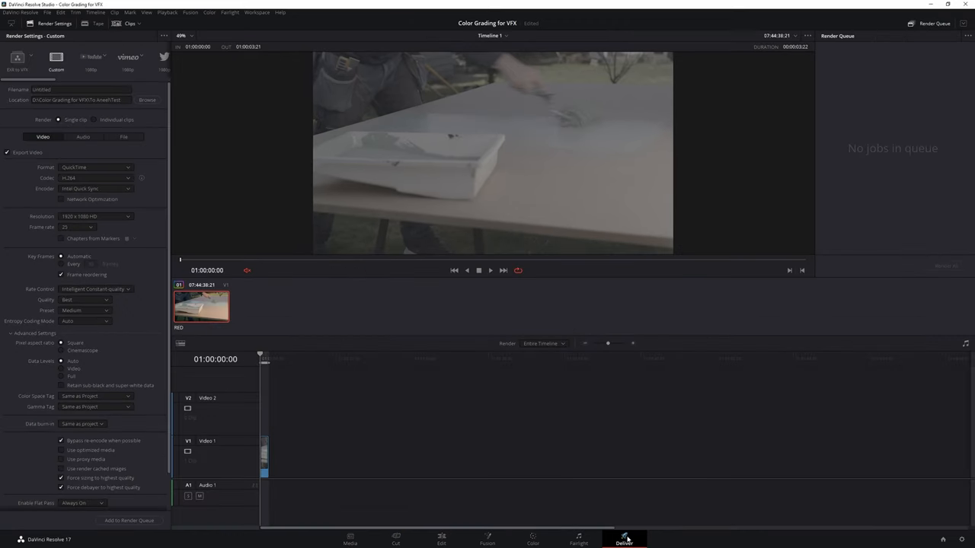
- Render individual clips and choose EXR as the output format
click(94, 119)
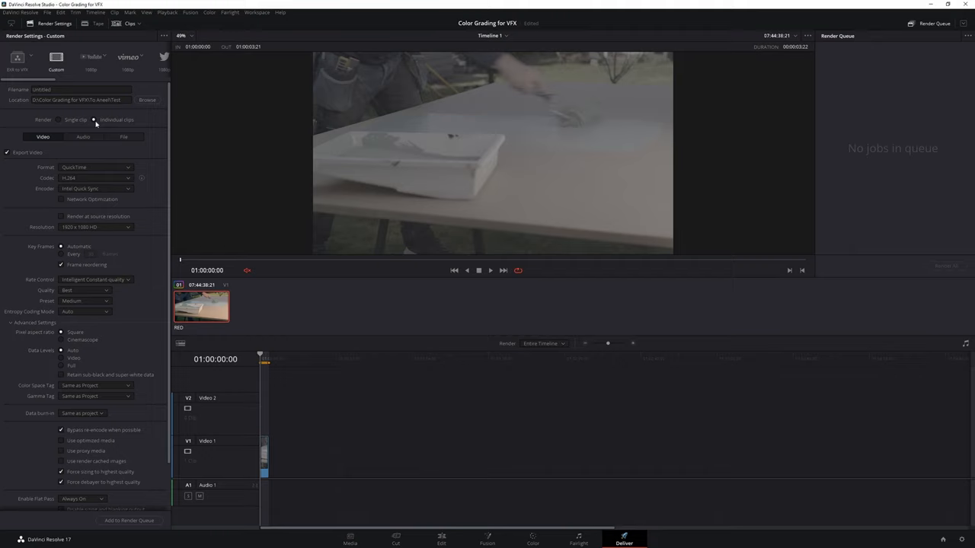
click(94, 167)
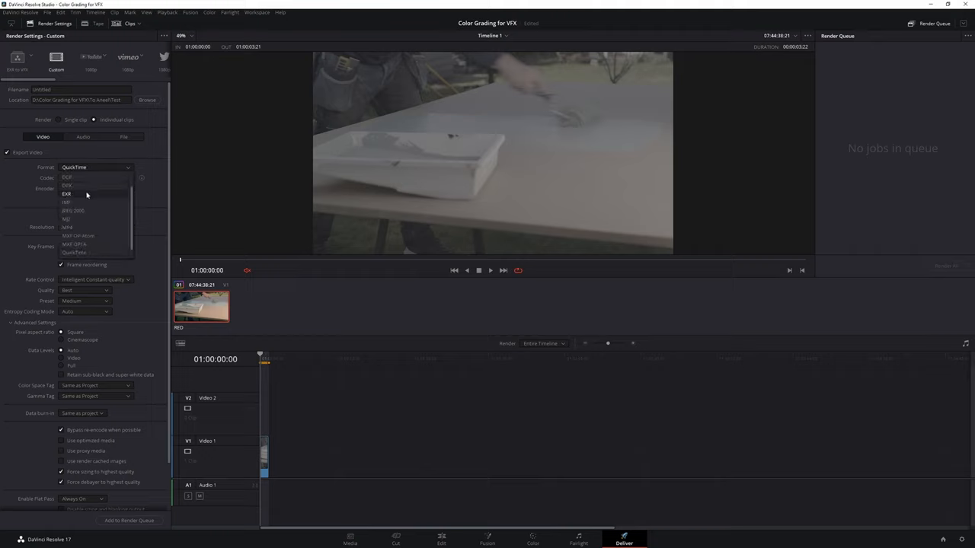
click(86, 193)
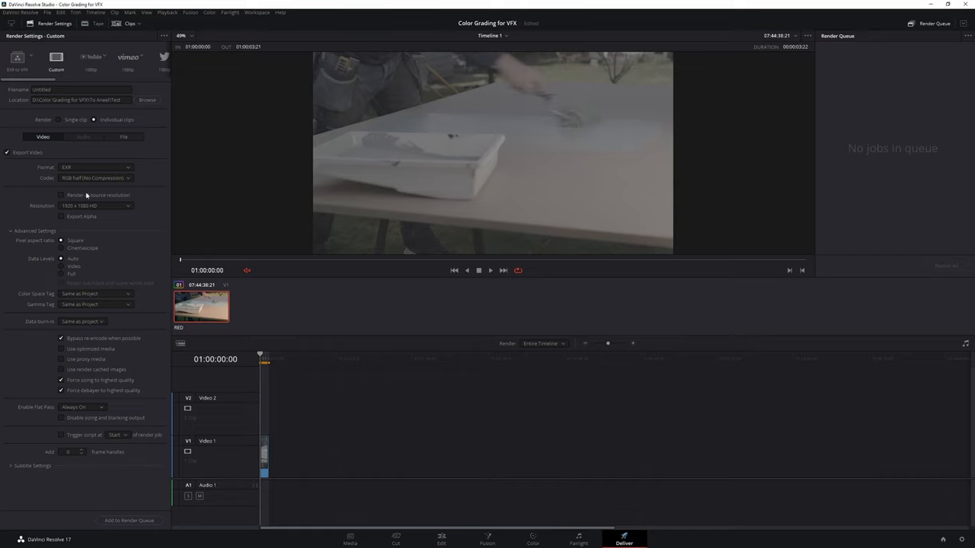
- Render at source resolution with Flat Pass Always On and 10 frame handles
click(60, 195)
click(72, 407)
click(75, 436)
click(70, 452)
text(10)
key(Return)
- Name files after the source clip in separate folders, queue the job and render it
click(123, 137)
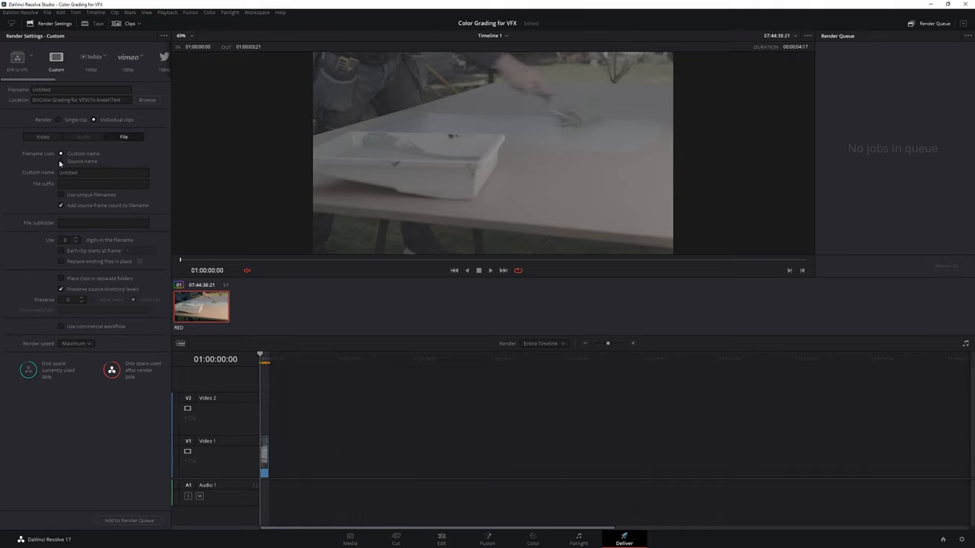
click(61, 162)
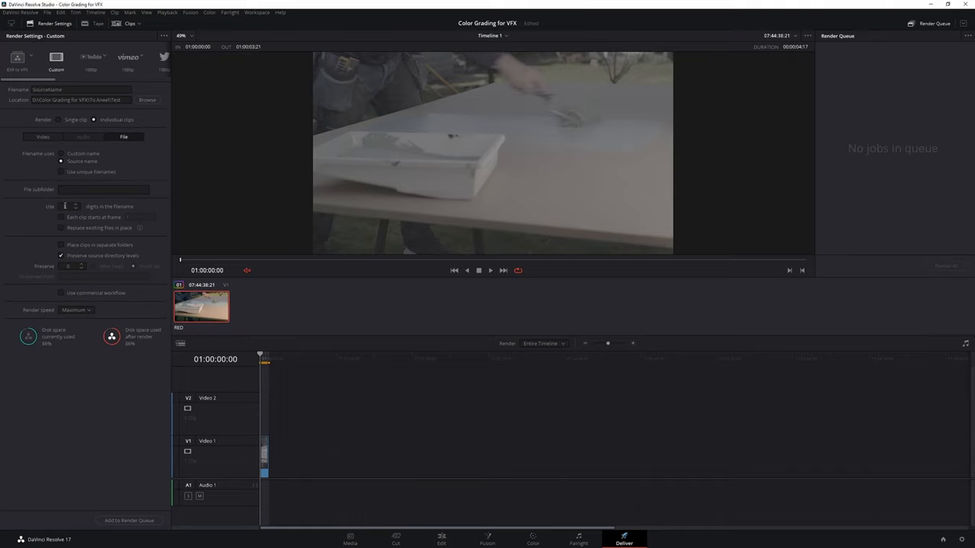
click(61, 245)
click(124, 521)
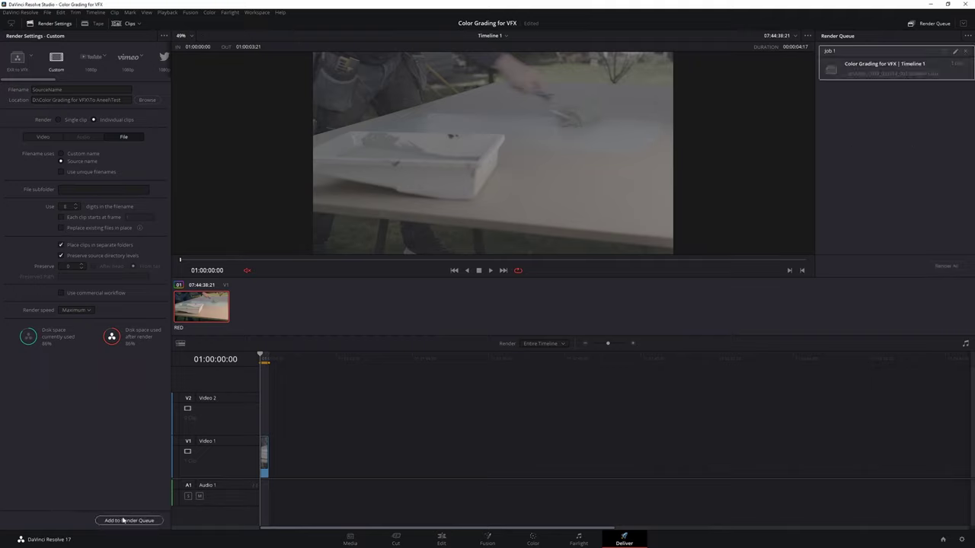
click(946, 267)
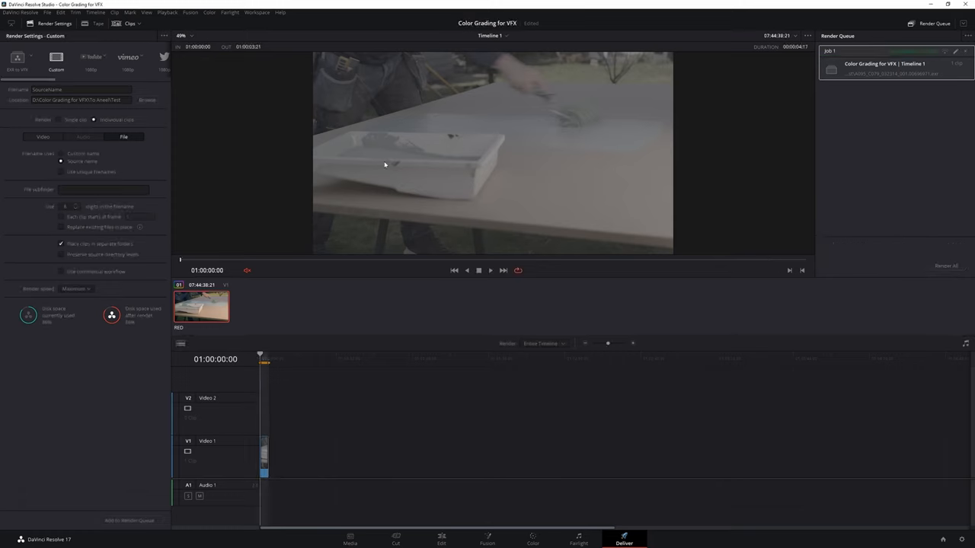
- Start saving the render settings as a new preset, then cancel it
click(163, 36)
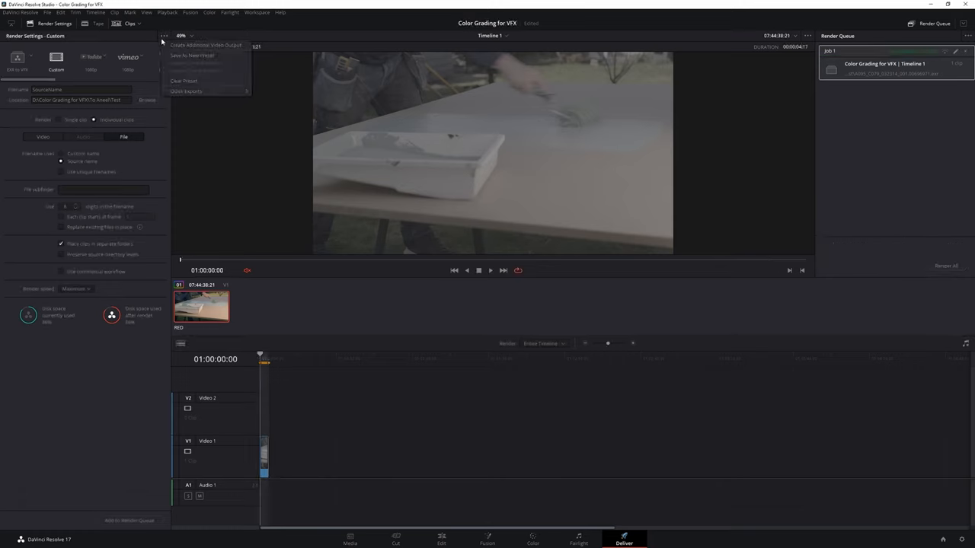
click(164, 56)
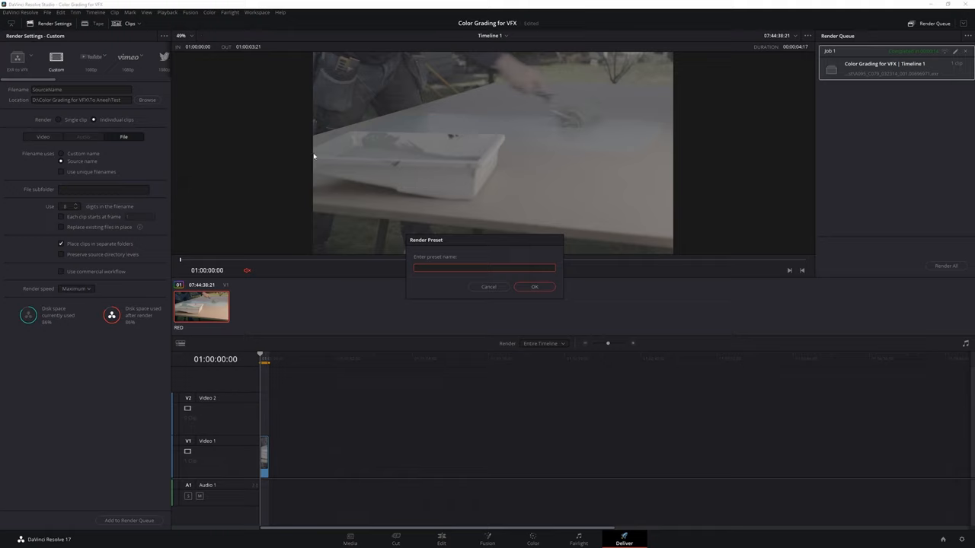
click(488, 287)
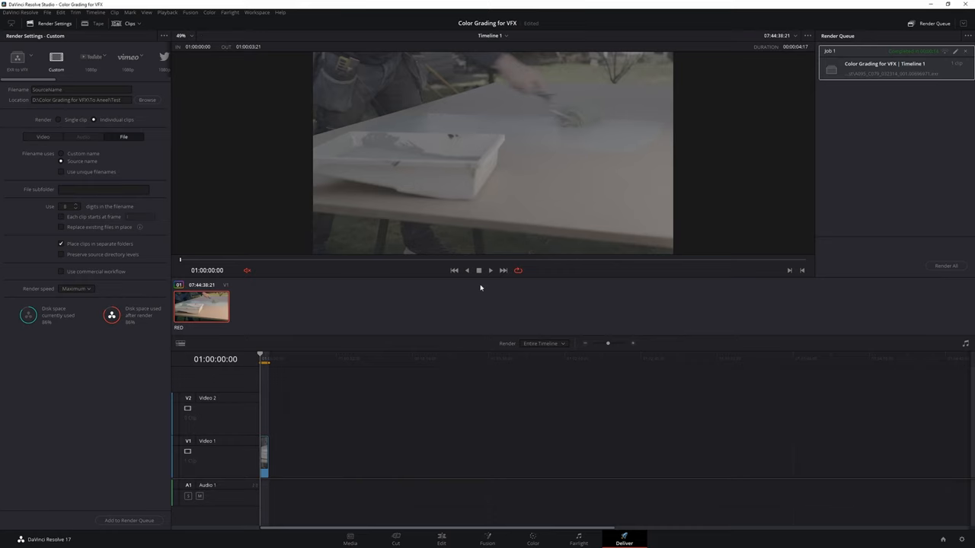
- Return to the Color page timeline nodes and re-enable the timeline grade
click(533, 539)
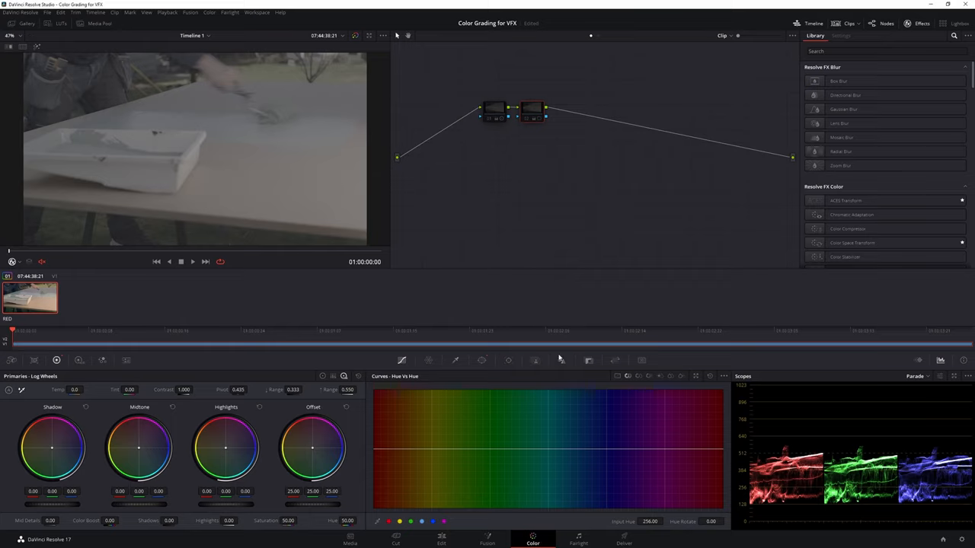
click(598, 37)
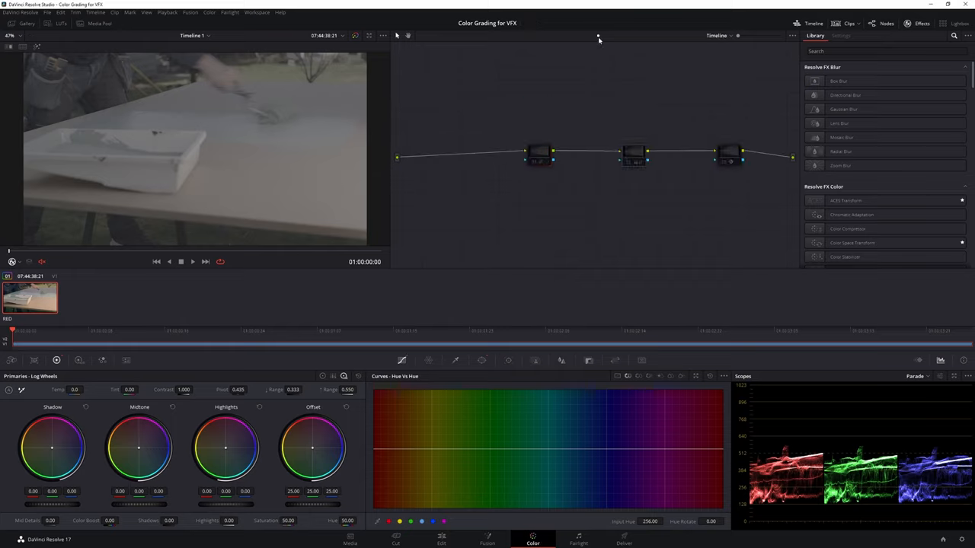
key(ctrl+d)
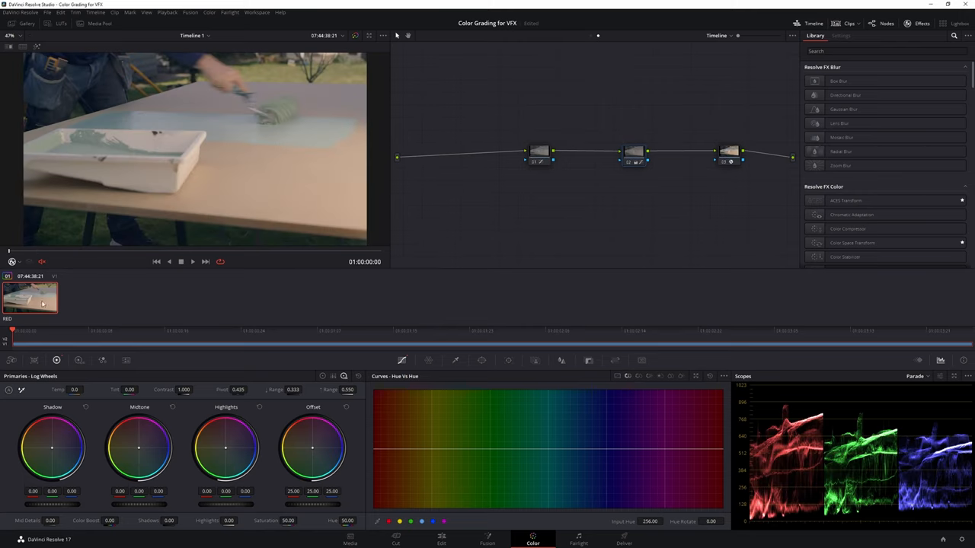
- Generate a 33 point cube LUT from the RED clip's grade, then cancel saving it
right_click(38, 304)
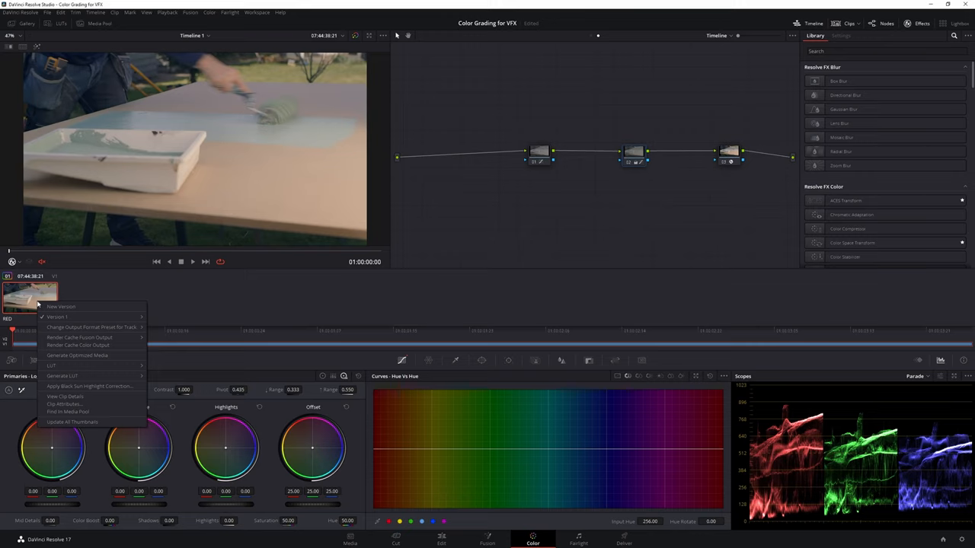
mouse_move(76, 376)
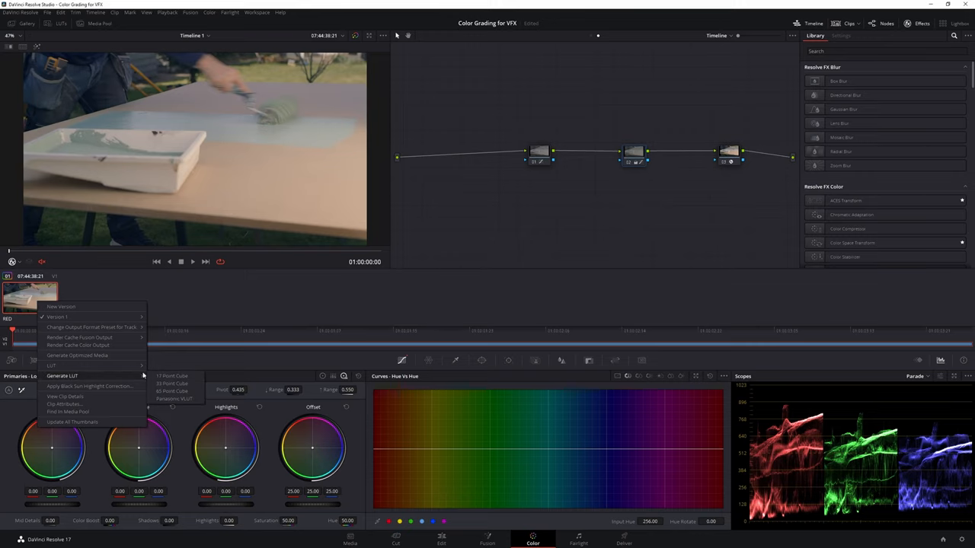
click(171, 383)
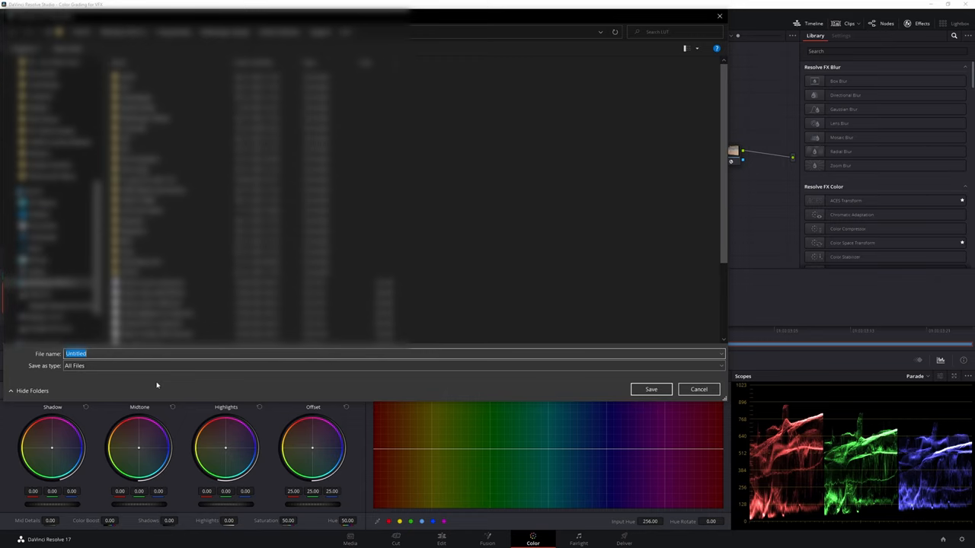
click(698, 389)
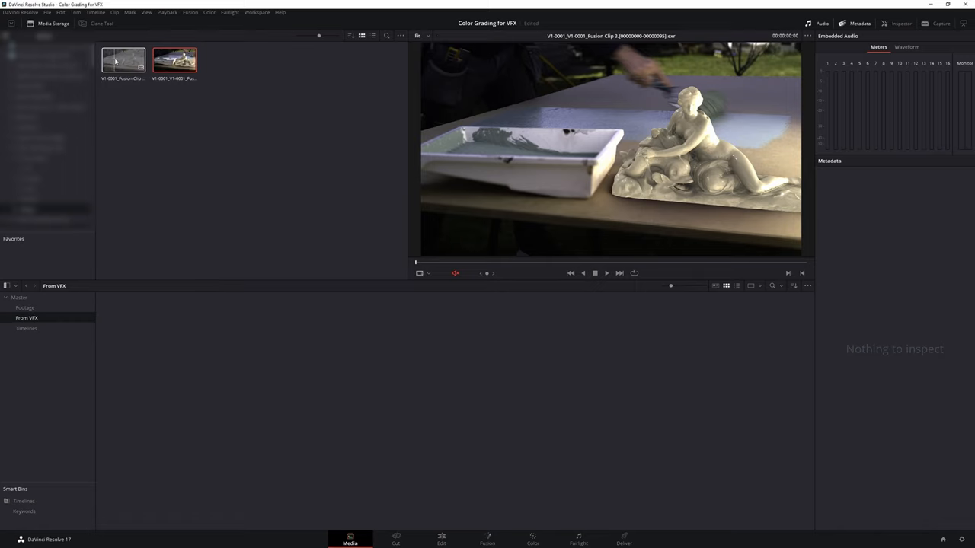
- Preview both returned EXRs, add the flat one to the From VFX bin and place it above the RED clip
click(116, 60)
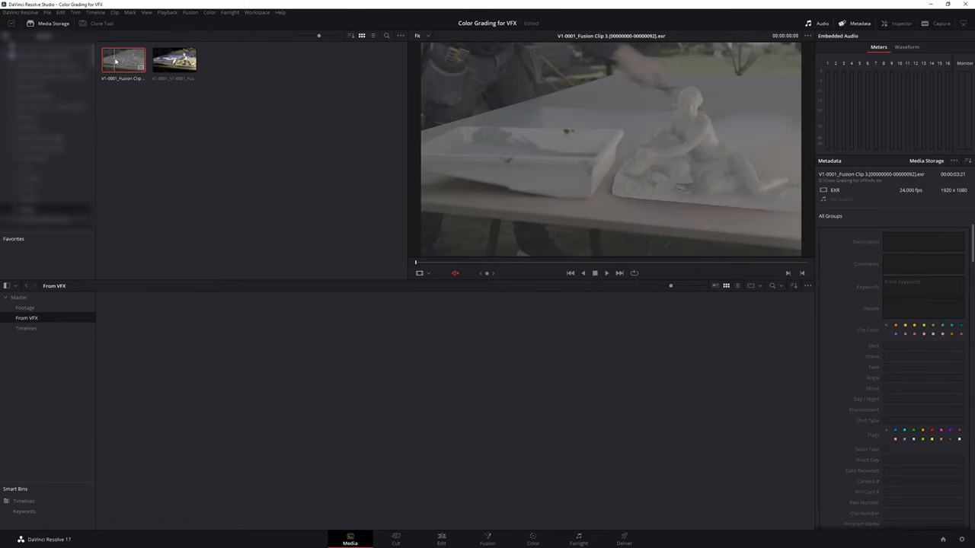
click(162, 59)
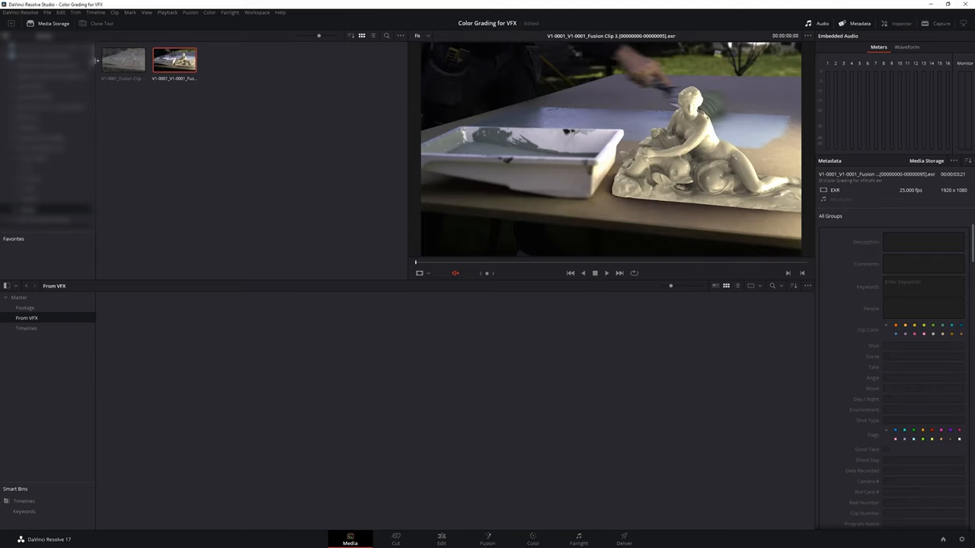
drag(128, 63, 152, 374)
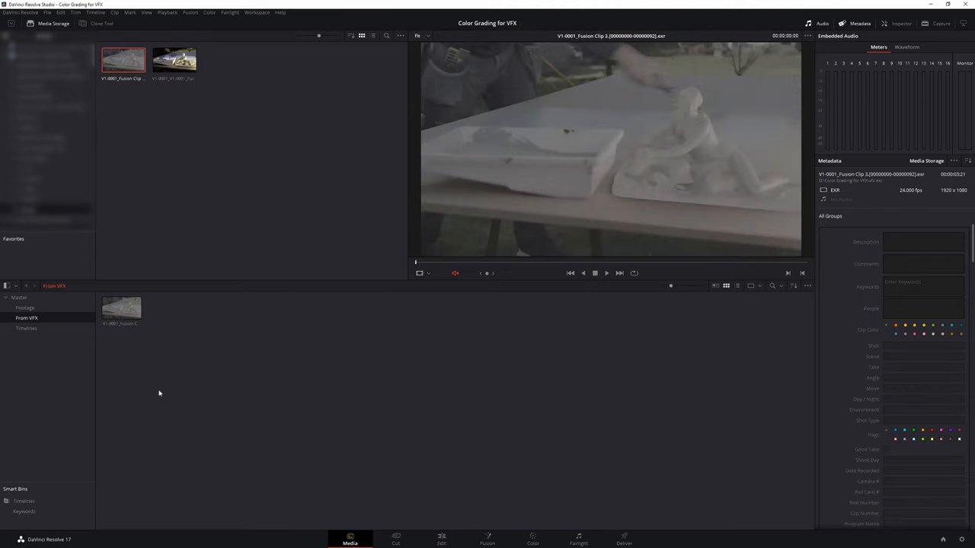
click(458, 543)
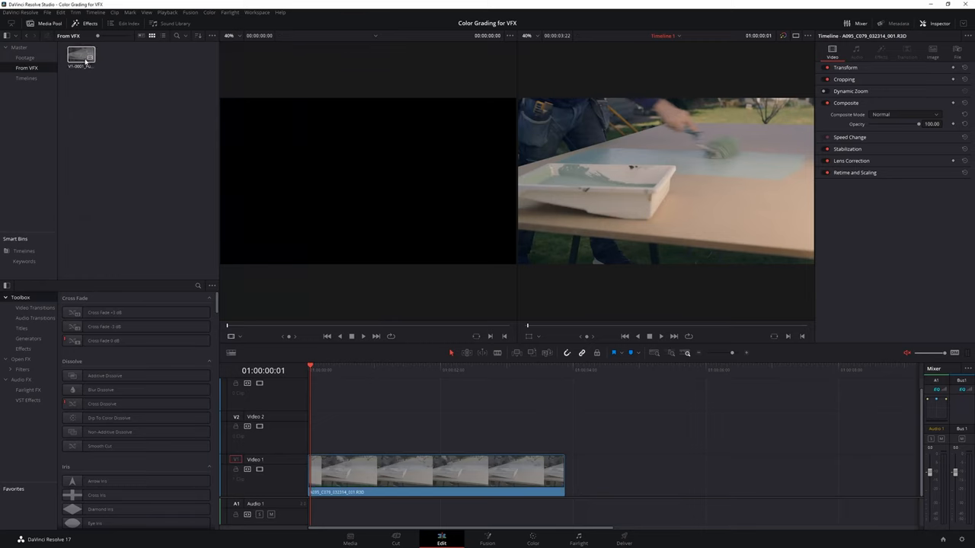
mouse_move(81, 55)
mouse_down()
mouse_move(341, 428)
mouse_move(324, 428)
mouse_up()
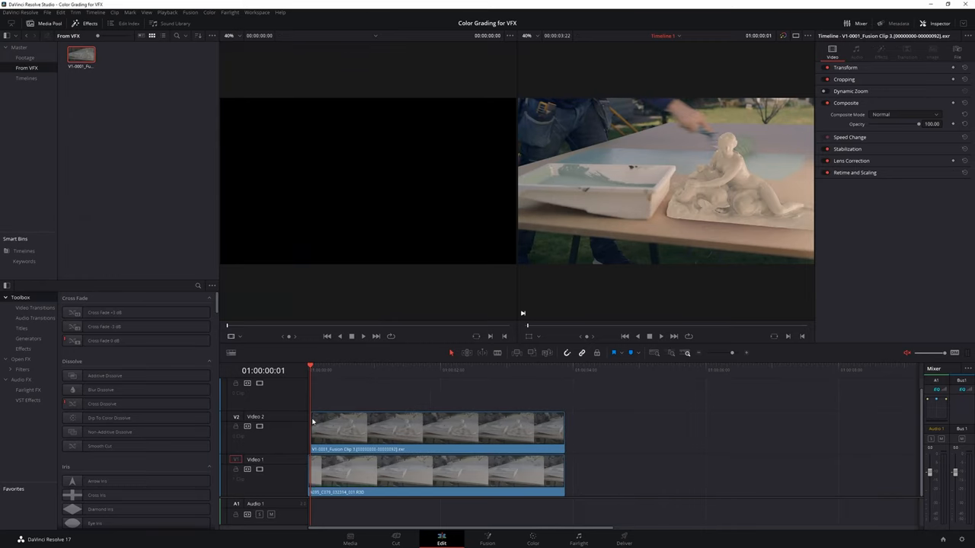
- Check the flat EXR on the Color page by lowering offset, then reset it
click(533, 542)
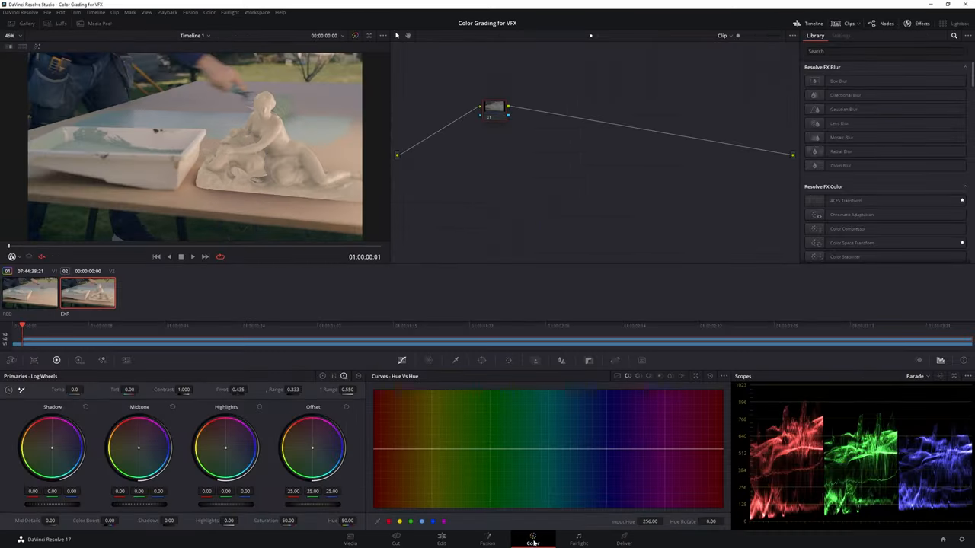
drag(313, 506, 326, 480)
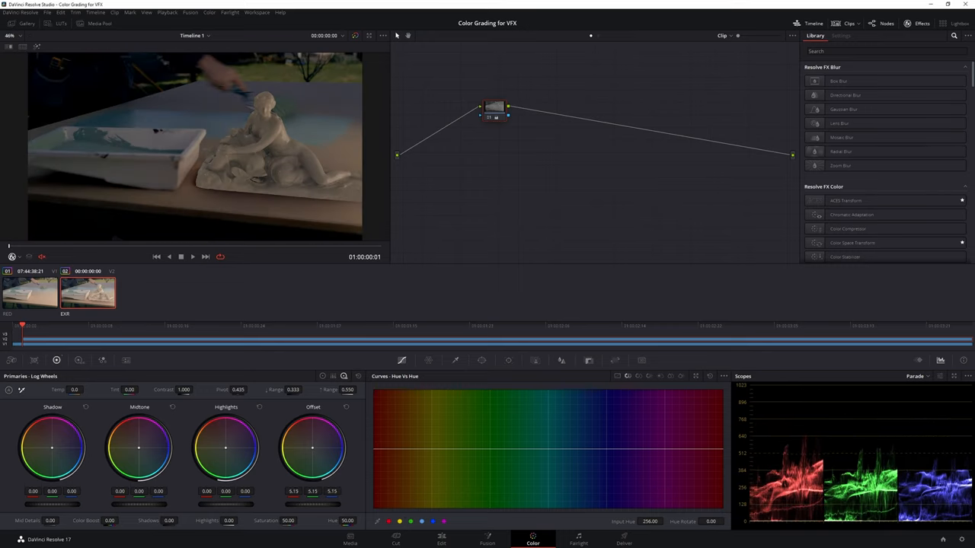
click(345, 408)
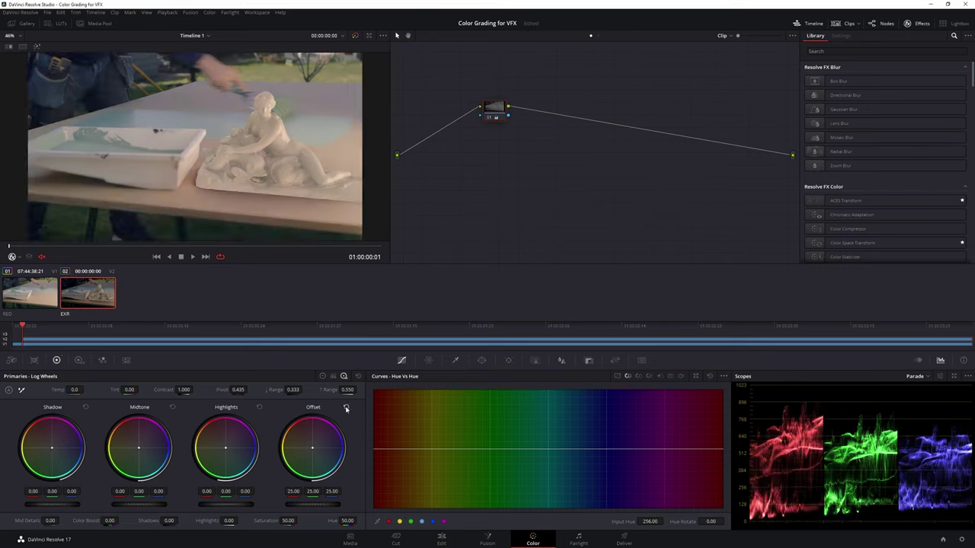
- Add the second EXR to the From VFX bin and place it on a new top track
click(350, 539)
click(174, 61)
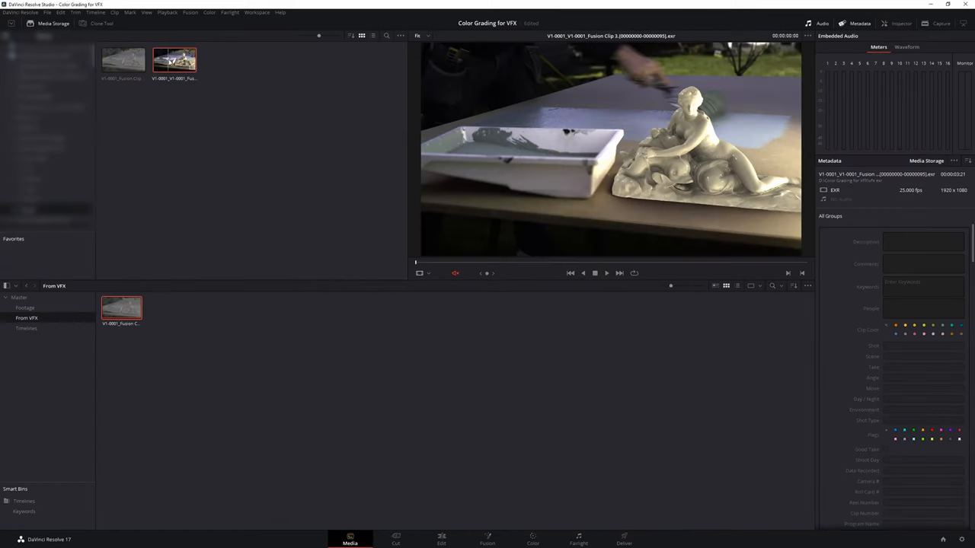
drag(174, 61, 198, 206)
click(442, 539)
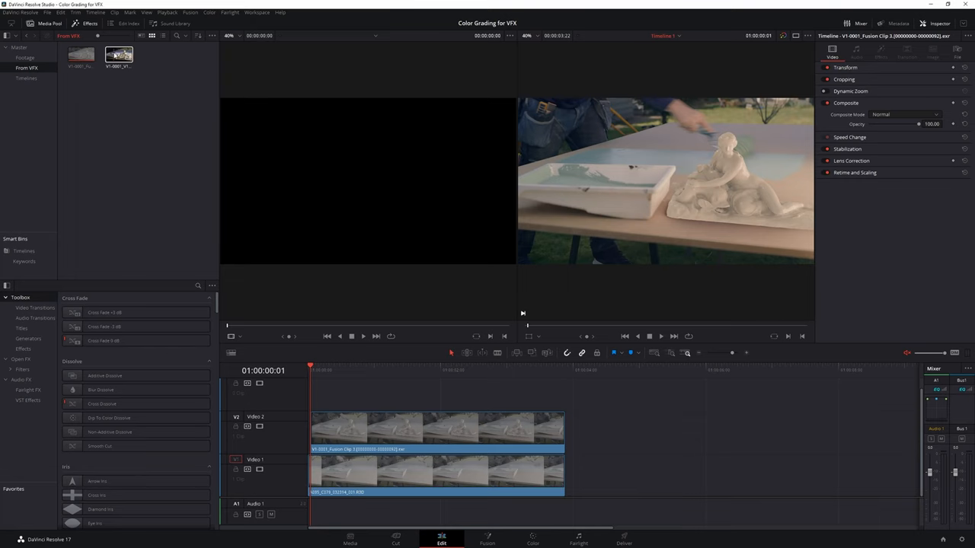
double_click(119, 55)
drag(119, 55, 313, 396)
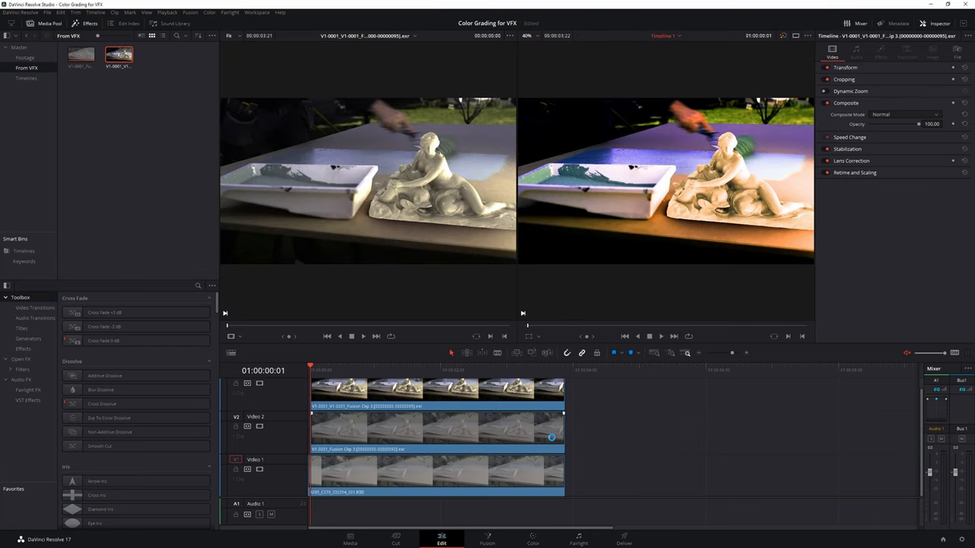
key(ctrl+z)
- Apply the ACES Transform effect to the top EXR clip's first node
click(533, 539)
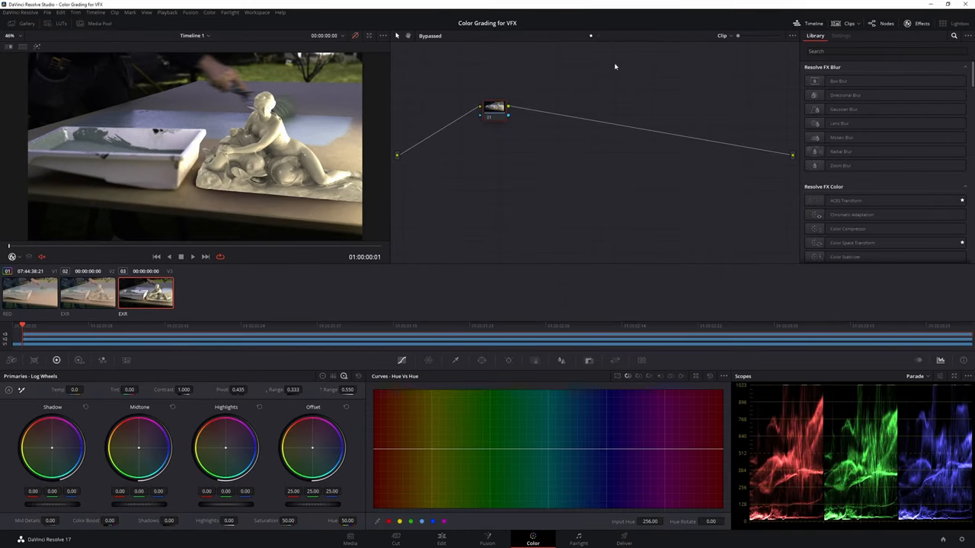
click(599, 37)
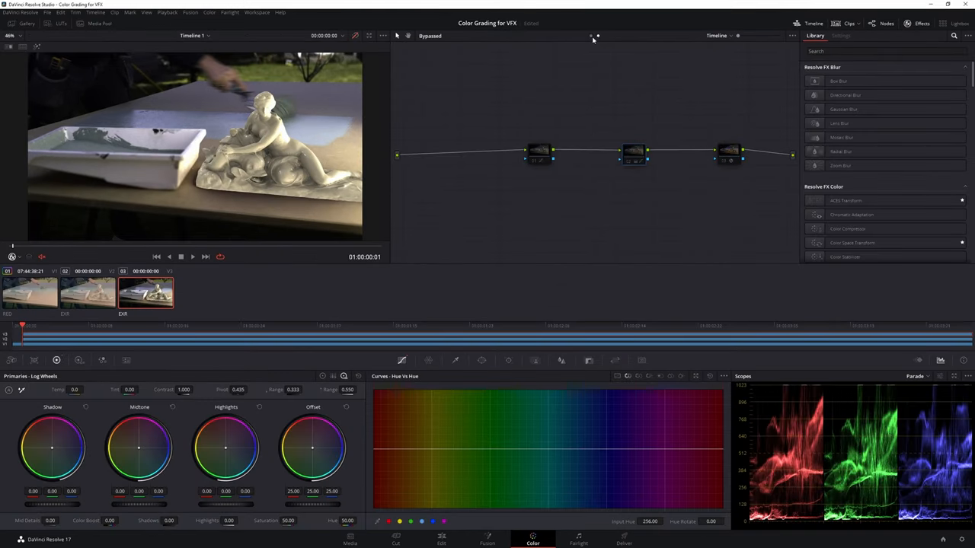
key(ctrl+z)
drag(846, 200, 495, 109)
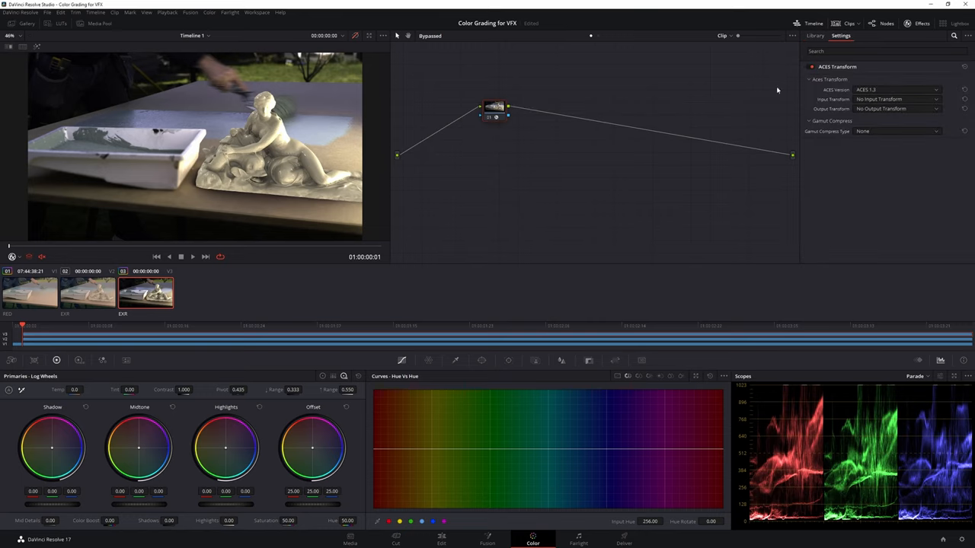
- Set the transform input to ACEScg - CSC and output to RED Log3G10, then add a serial node
click(895, 99)
scroll(874, 157, down, 5)
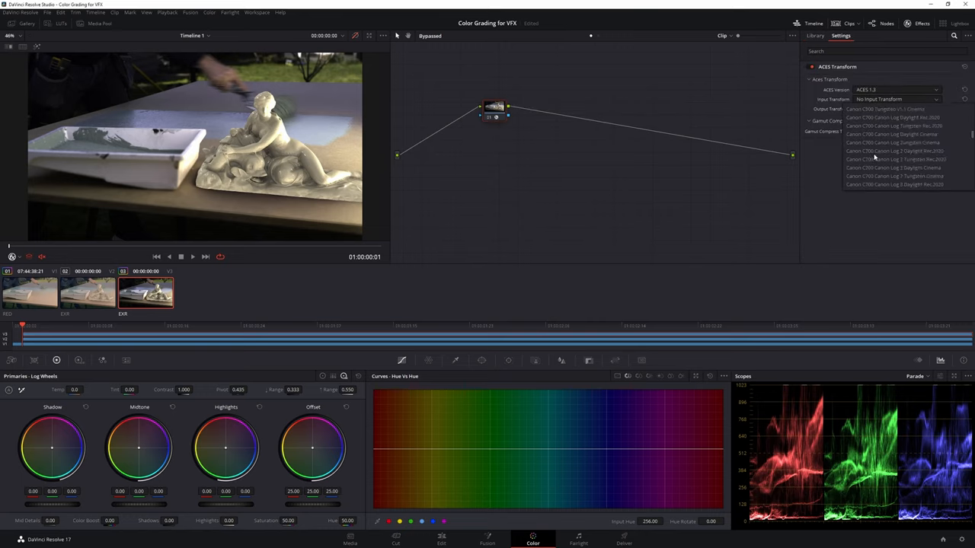
scroll(875, 157, down, 5)
scroll(874, 157, down, 5)
scroll(874, 157, down, 5)
scroll(874, 157, down, 5)
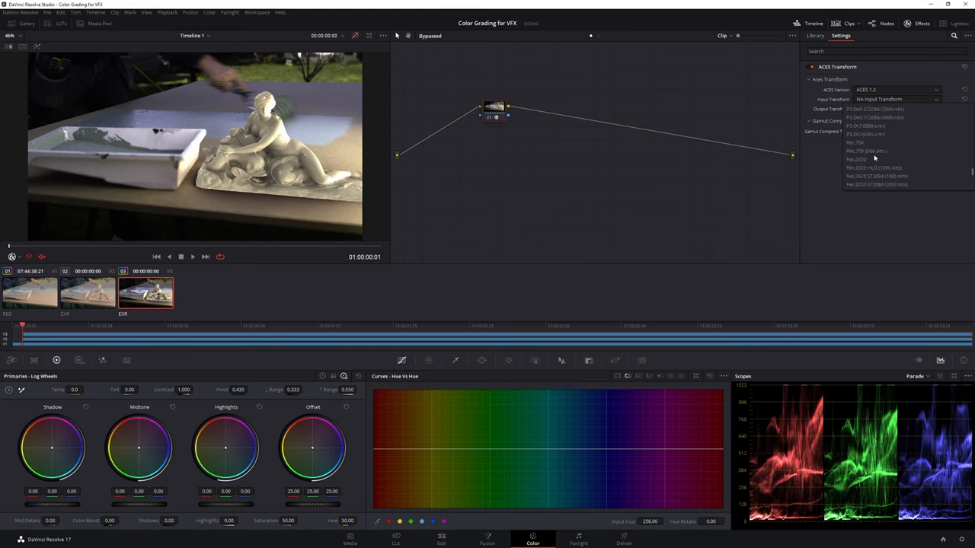
scroll(874, 157, down, 5)
scroll(876, 168, down, 3)
click(879, 183)
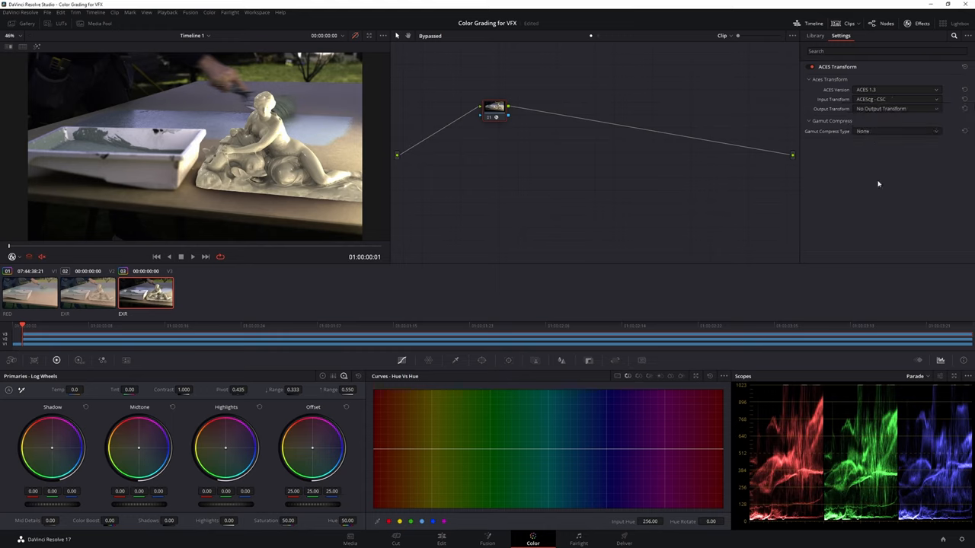
click(895, 109)
scroll(882, 147, down, 5)
scroll(882, 147, down, 5)
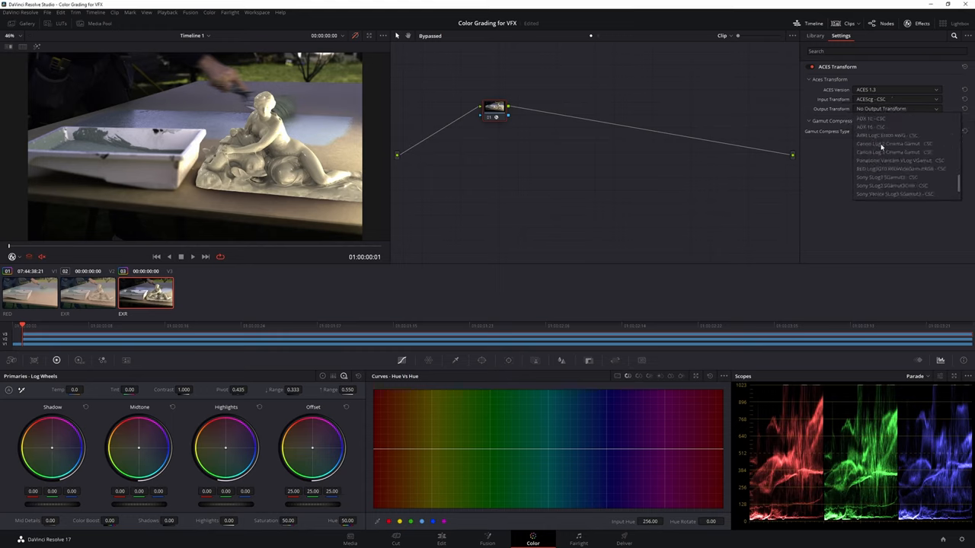
scroll(883, 147, down, 5)
click(882, 144)
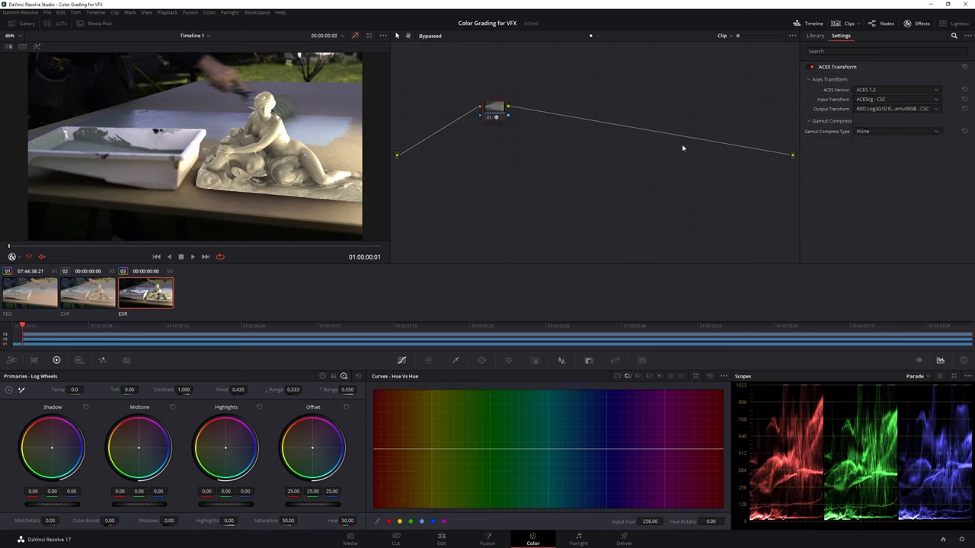
key(shift+d)
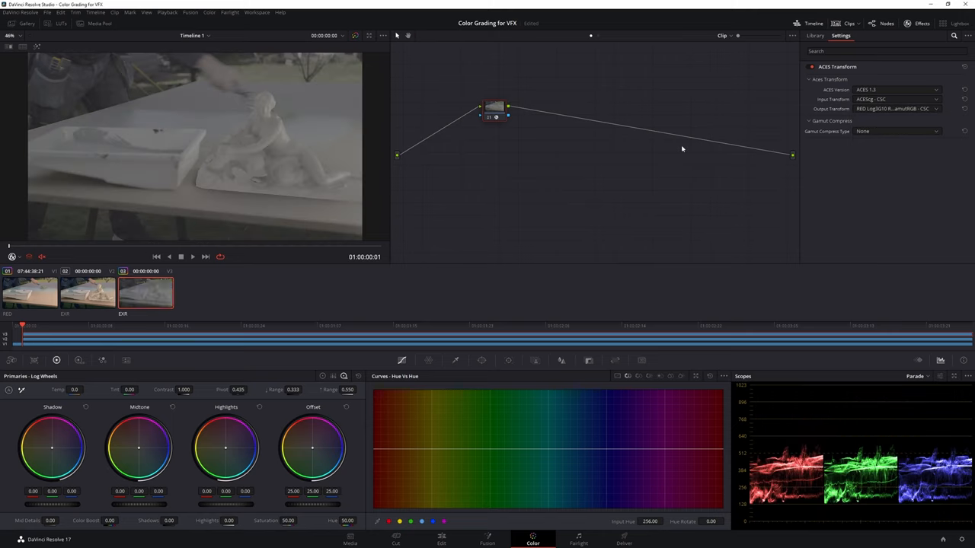
key(alt+s)
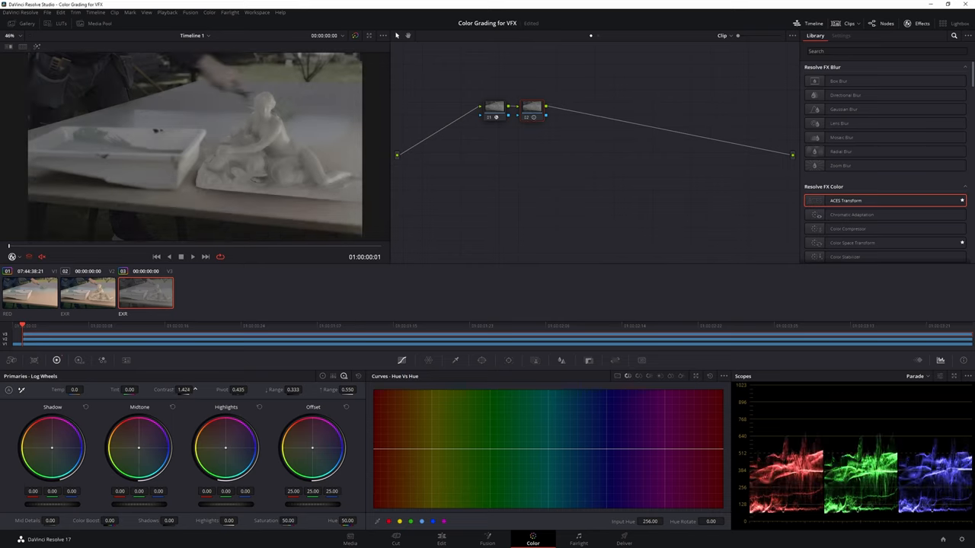